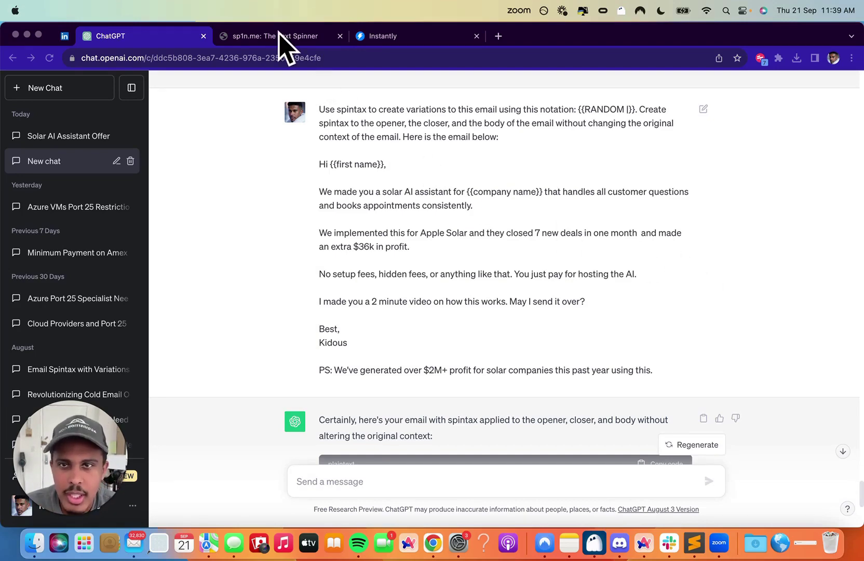
- Return to the Instantly campaign and review the greeting variations in the Step 1 spintax body
click(352, 36)
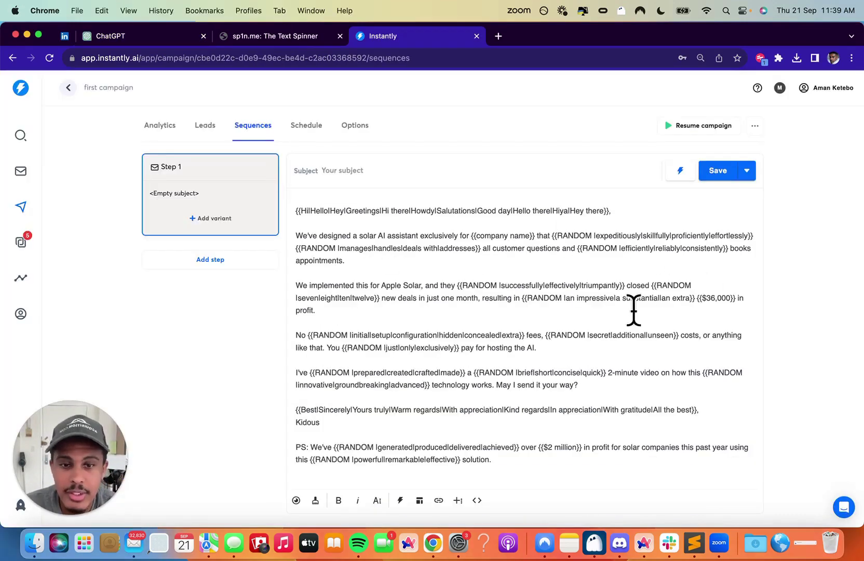
drag(301, 211, 554, 210)
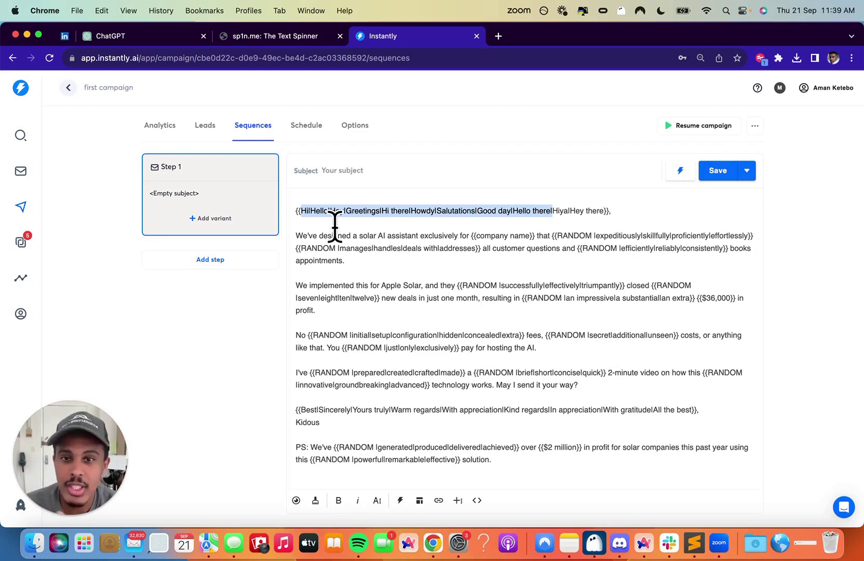
click(318, 213)
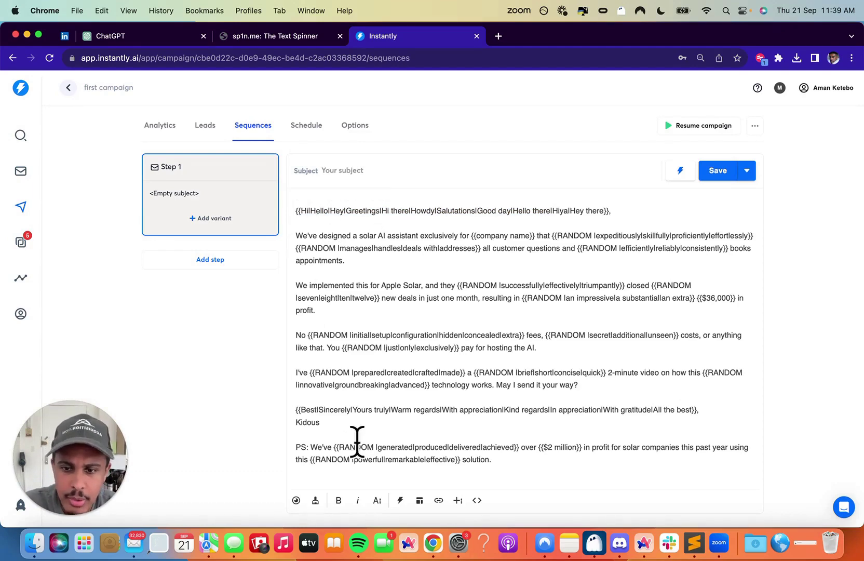
click(296, 500)
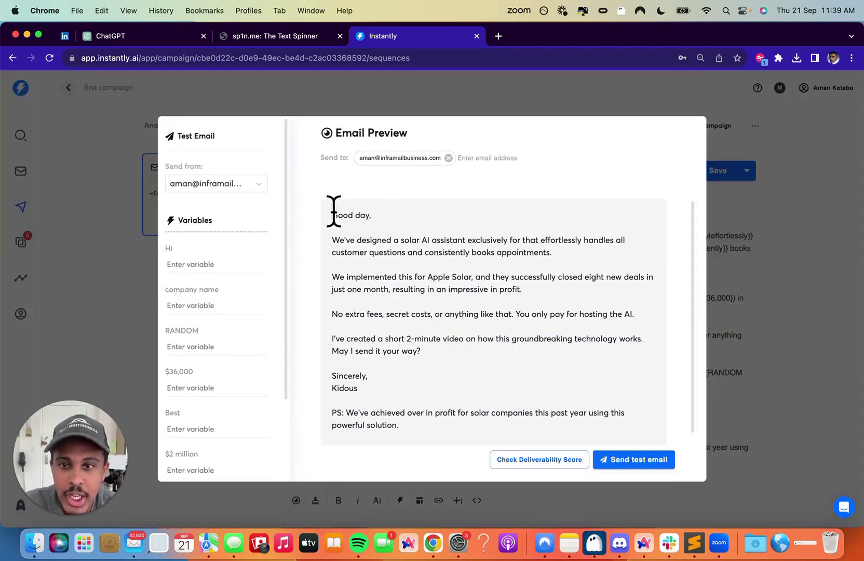
drag(333, 212, 385, 217)
click(743, 366)
click(296, 500)
click(724, 390)
click(297, 499)
click(720, 411)
click(296, 500)
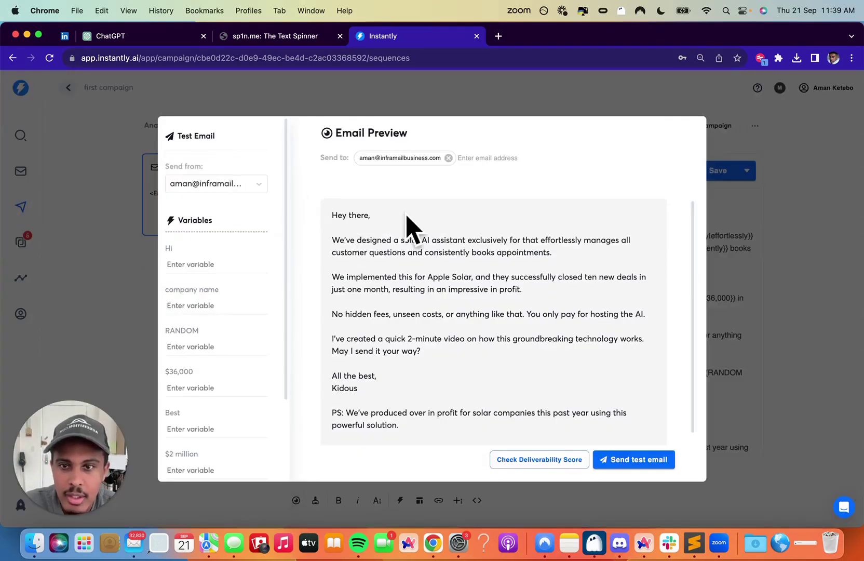
click(782, 298)
click(296, 500)
click(830, 291)
click(293, 501)
click(818, 289)
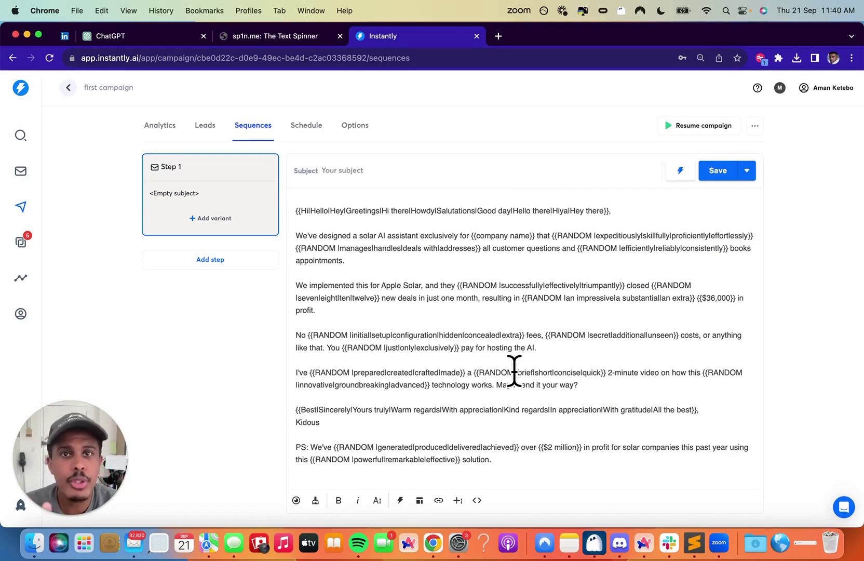
- Back in ChatGPT, review the spintax prompt's instructions and scroll down to the generated spintax reply
key(super+2)
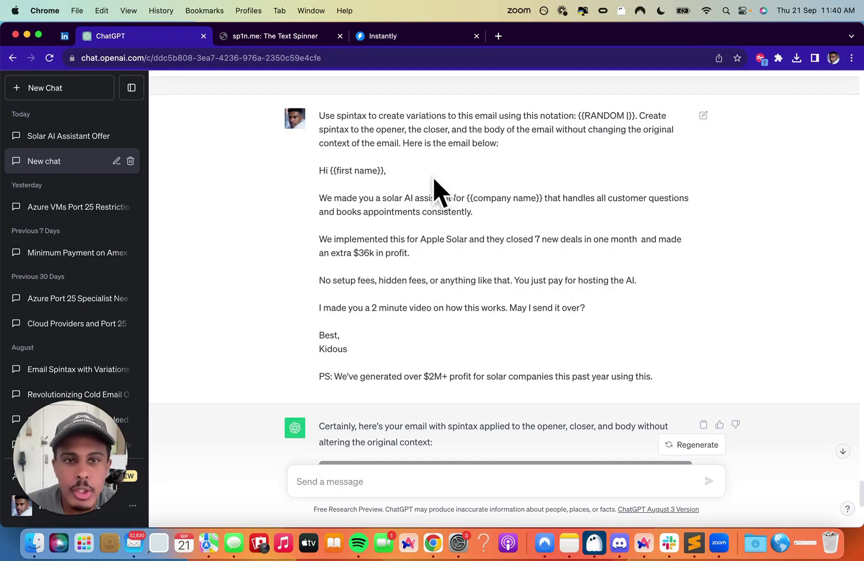
drag(320, 111, 519, 147)
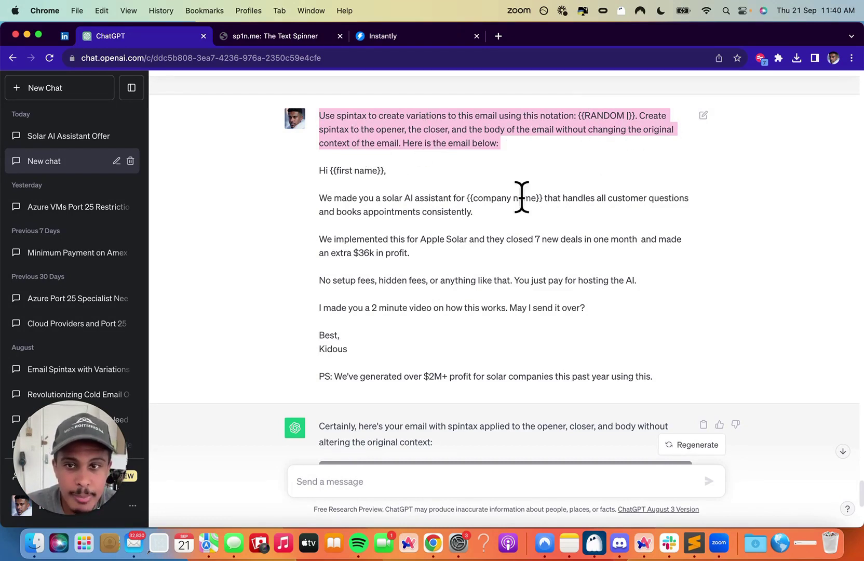
scroll(521, 196, down, 1)
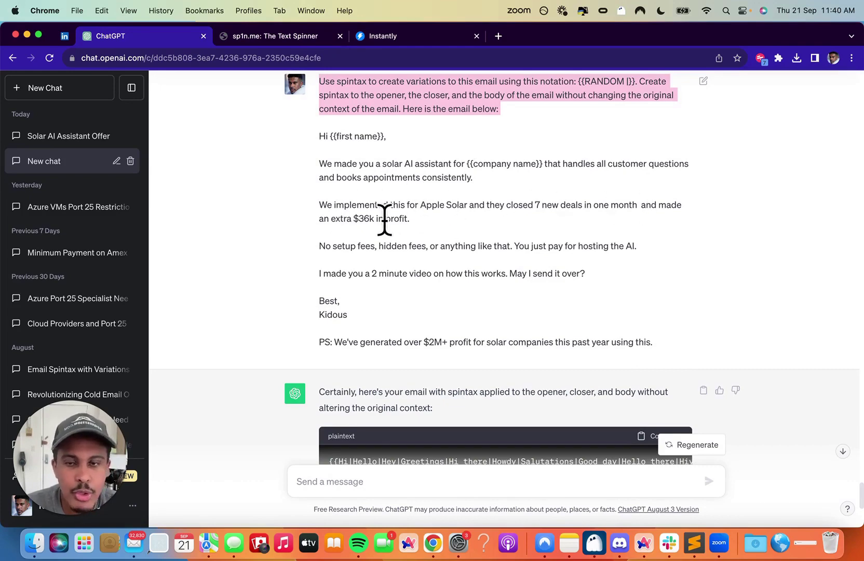
scroll(401, 233, down, 1)
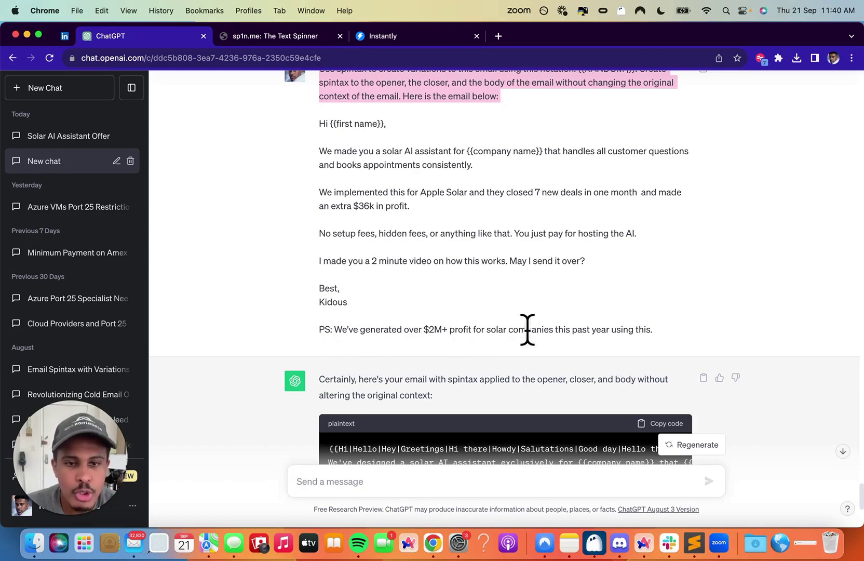
scroll(700, 309, down, 5)
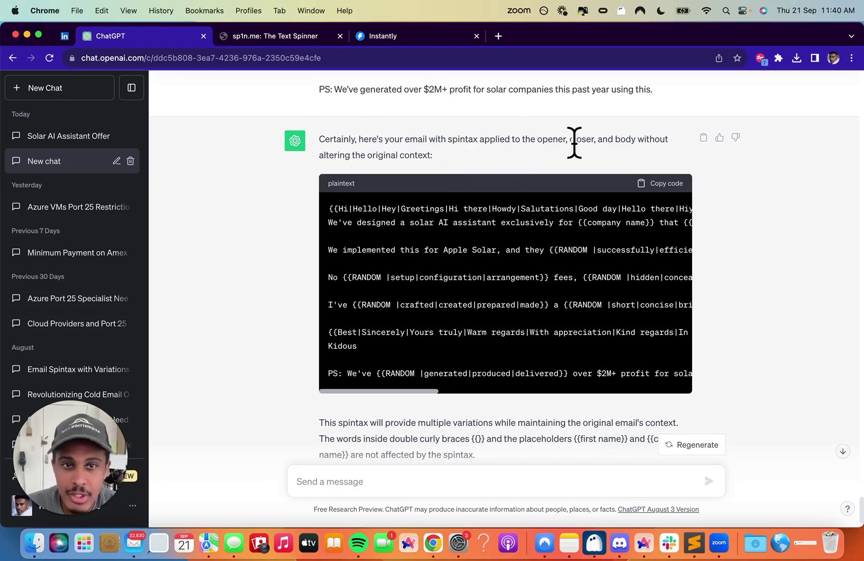
- Copy the spintax email from ChatGPT's code block and bring up the sp1n.me spinner
scroll(498, 183, down, 1)
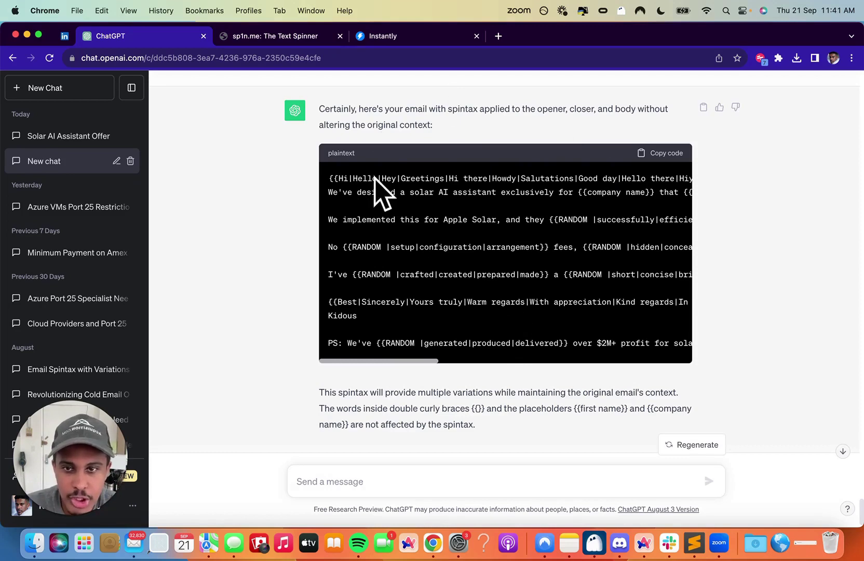
drag(354, 178, 555, 179)
drag(554, 219, 618, 219)
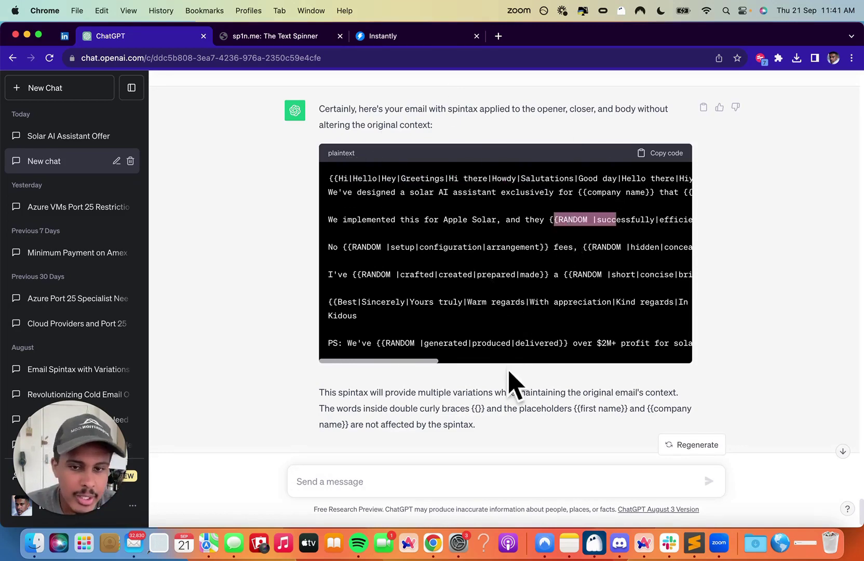
click(670, 165)
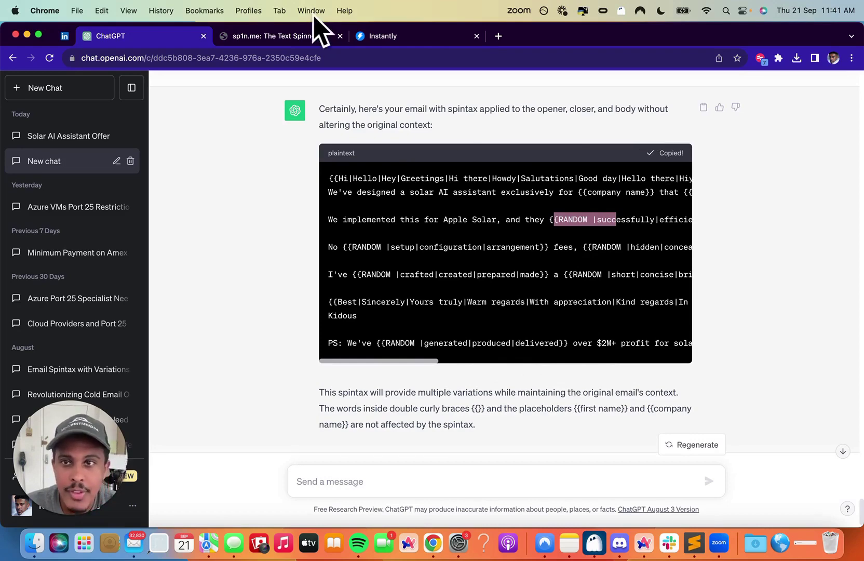
click(307, 35)
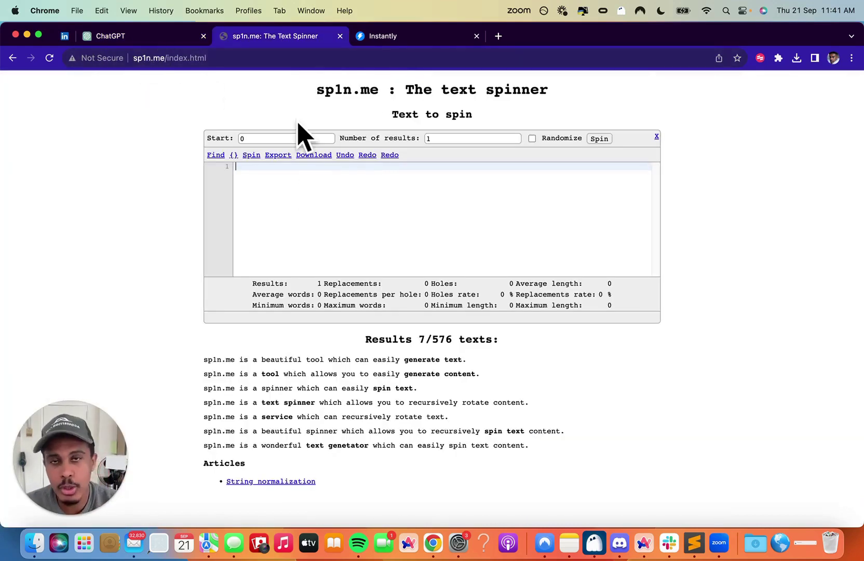
key(super+v)
drag(482, 138, 403, 138)
click(453, 138)
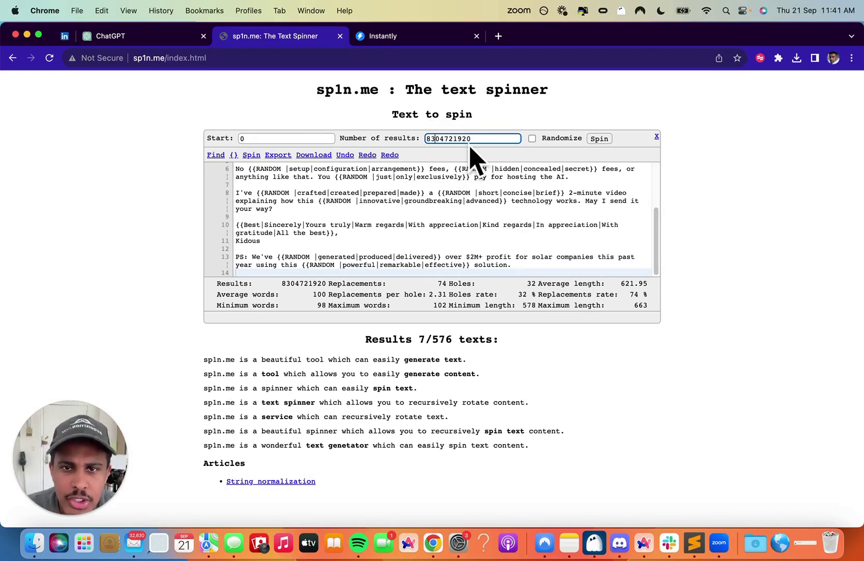
click(429, 138)
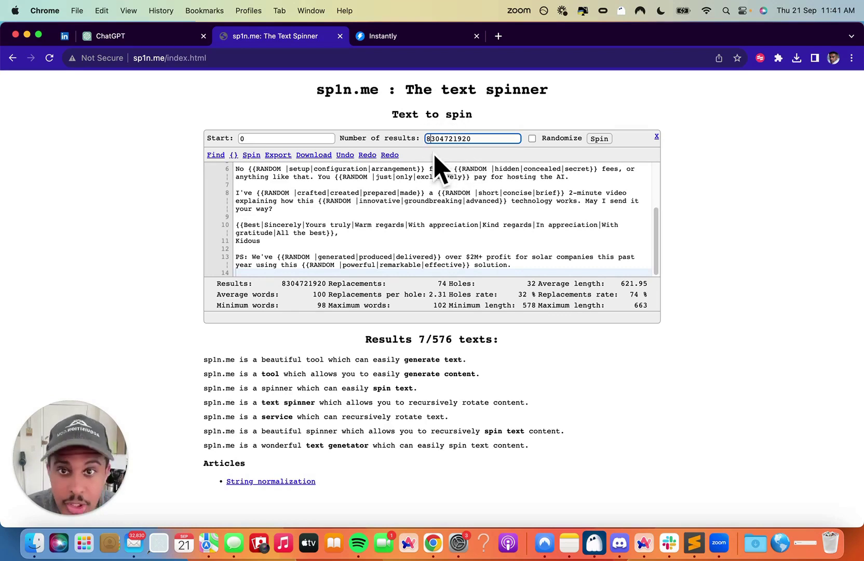
drag(478, 138, 435, 138)
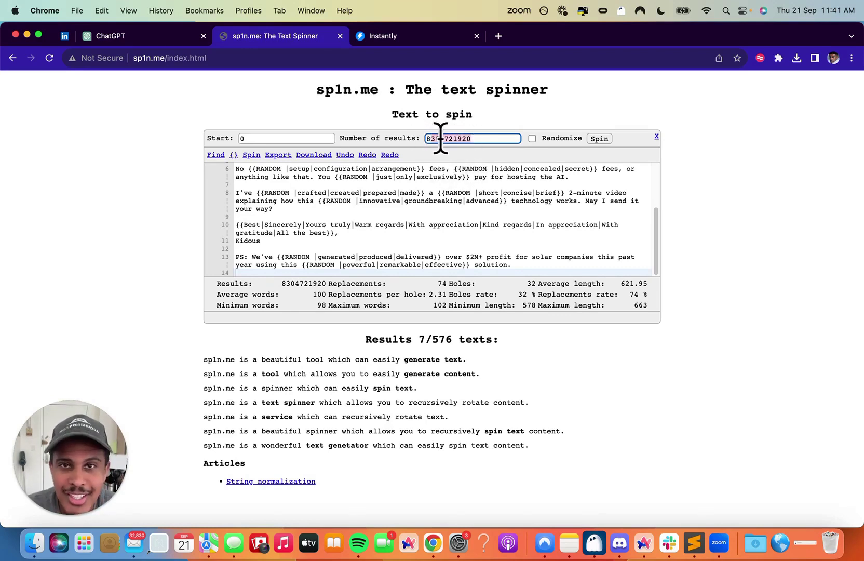
click(431, 138)
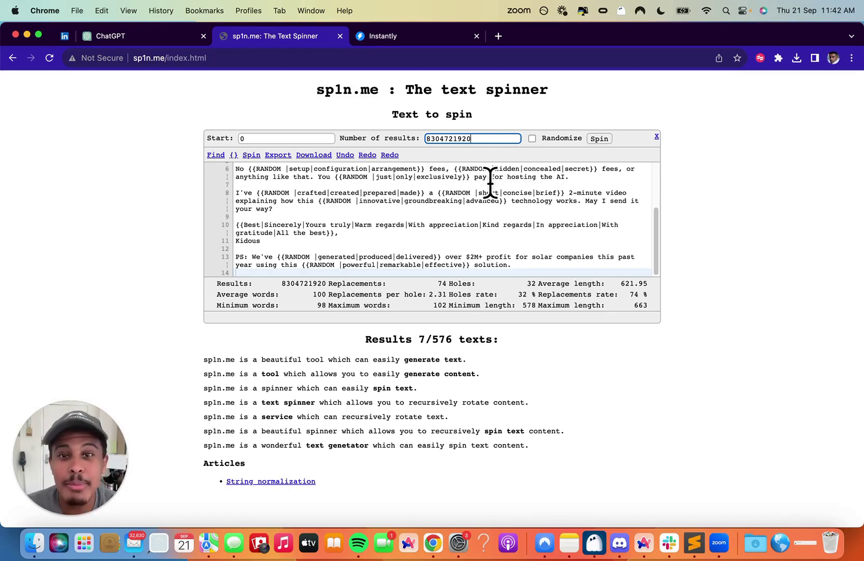
drag(484, 138, 403, 138)
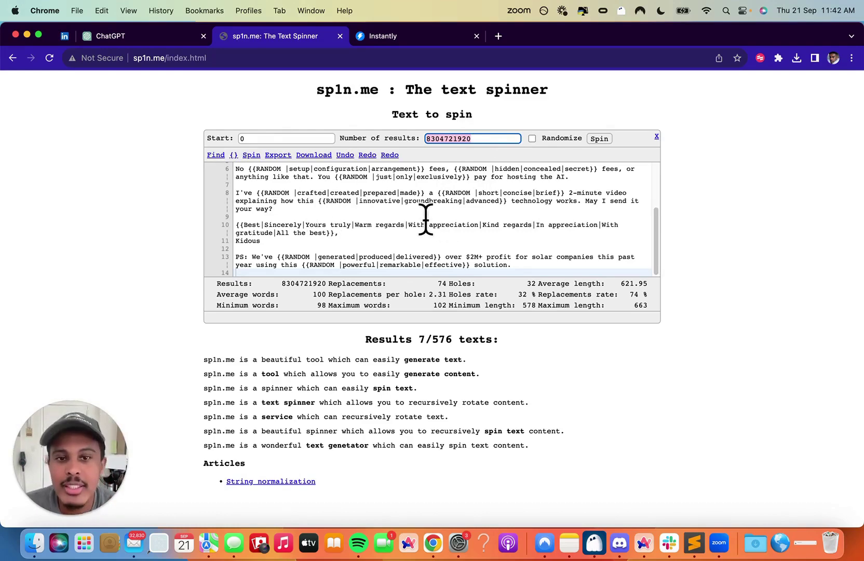
scroll(426, 218, up, 5)
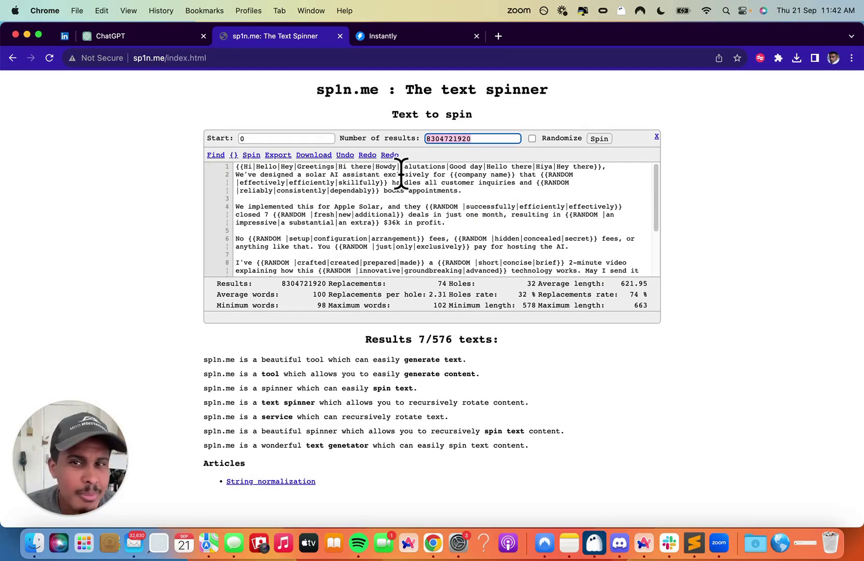
- Delete the Hiya option from the spintax greeting in sp1n.me
click(553, 166)
key(BackSpace)
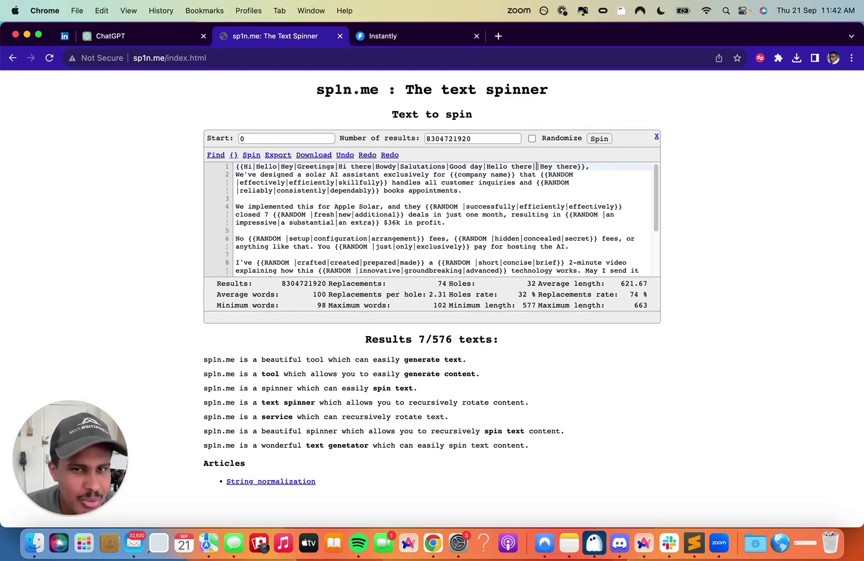
key(BackSpace)
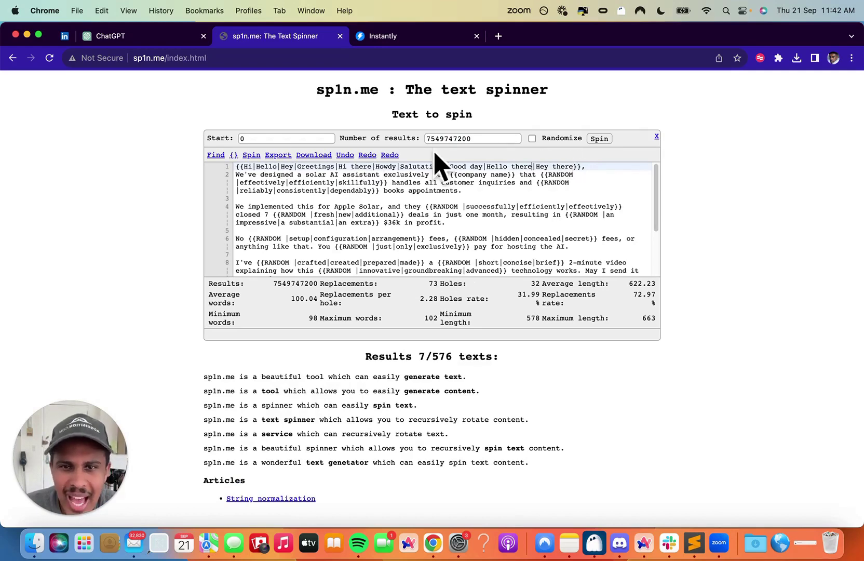
scroll(441, 216, down, 1)
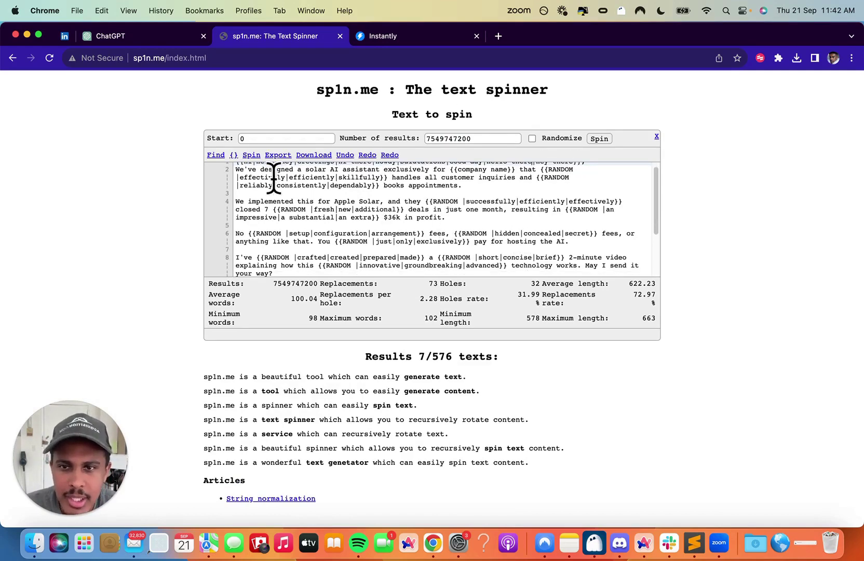
scroll(353, 179, up, 1)
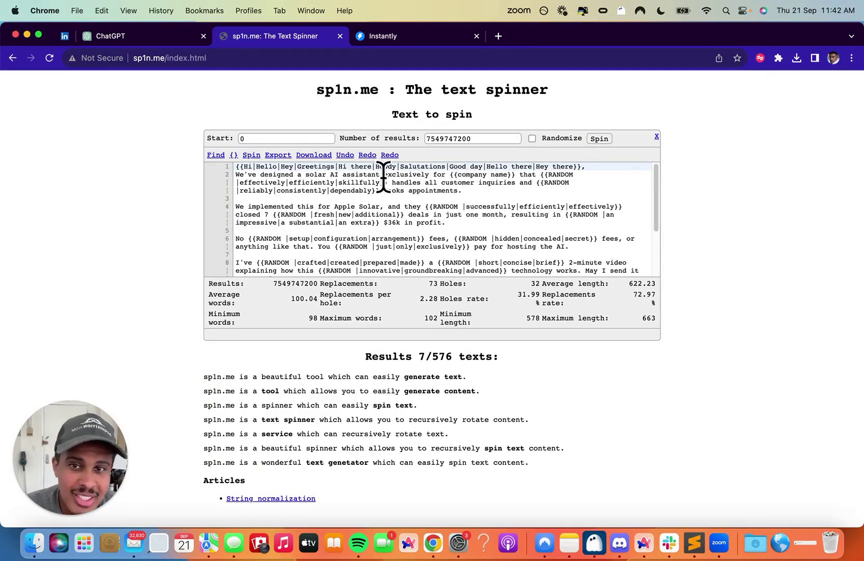
- Change inquiries to questions, remove the dependably option, and select the whole spintax text
click(516, 183)
key(BackSpace)
key(BackSpace)
key(BackSpace)
key(BackSpace)
key(BackSpace)
key(BackSpace)
key(BackSpace)
key(BackSpace)
text(question)
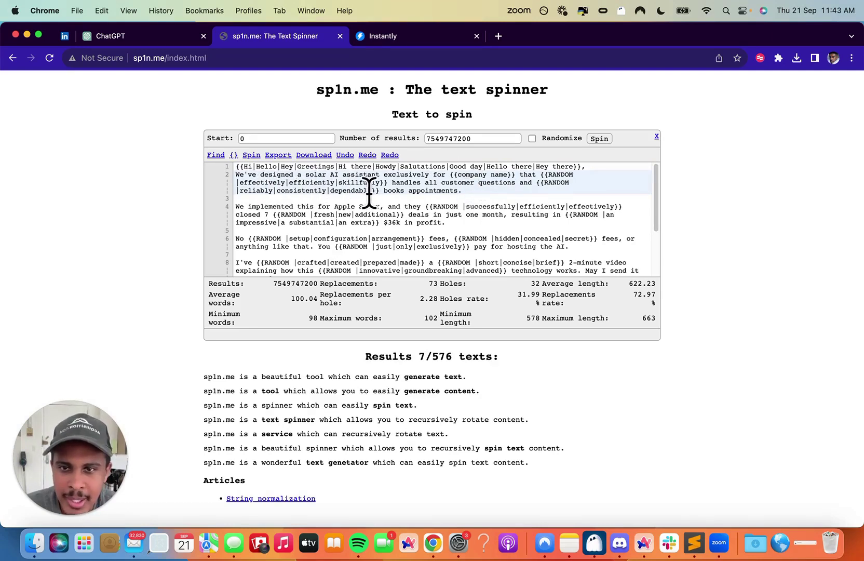
drag(367, 192, 349, 190)
key(BackSpace)
key(BackSpace)
key(BackSpace)
key(BackSpace)
key(BackSpace)
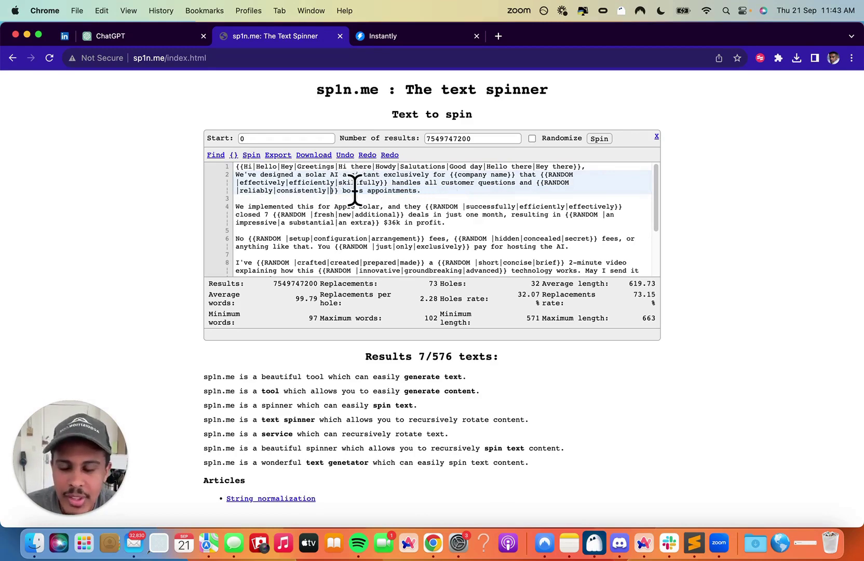
key(super+a)
- Replace Instantly's Step 1 body with the new spintax and space out the greeting and first paragraph
click(390, 36)
key(super+a)
text({{Hi|Hello|Hey|Greetings|Hi there|Howdy|Salutations|Good day|Hello there|Hey there}},We've designed a solar AI assistant exclusively for {{company name}} that {{RANDOM |effectively|efficiently|skillfully}} handles all customer questions and {{RANDOM |reliably|consistently}} books appointments. We implemented this for Apple Solar, and they {{RANDOM |successfully|efficiently|effectively}} closed 7 {{RANDOM |fresh|new|additional}} deals in just one month, resulting in {{RANDOM |an impressive|a substantial|an extra}} $36k in profit. No {{RANDOM |setup|configuration|arrangement}} fees, {{RANDOM |hidden|concealed|secret}} fees, or anything like that. You {{RANDOM |just|only|exclusively}} pay for hosting the AI. I've {{RANDOM |crafted|created|prepared|made}} a {{RANDOM |short|concise|brief}} 2-minute video explaining how this {{RANDOM |innovative|groundbreaking|advanced}} technology works. May I send it your way? {{Best|Sincerely|Yours truly|Warm regards|With appreciation|Kind regards|In appreciation|With gratitude|All the best}},Kidous PS: We've {{RANDOM |generated|produced|delivered}} over $2M+ profit for solar companies this past year using this {{RANDOM |powerful|remarkable|effective}} solution.)
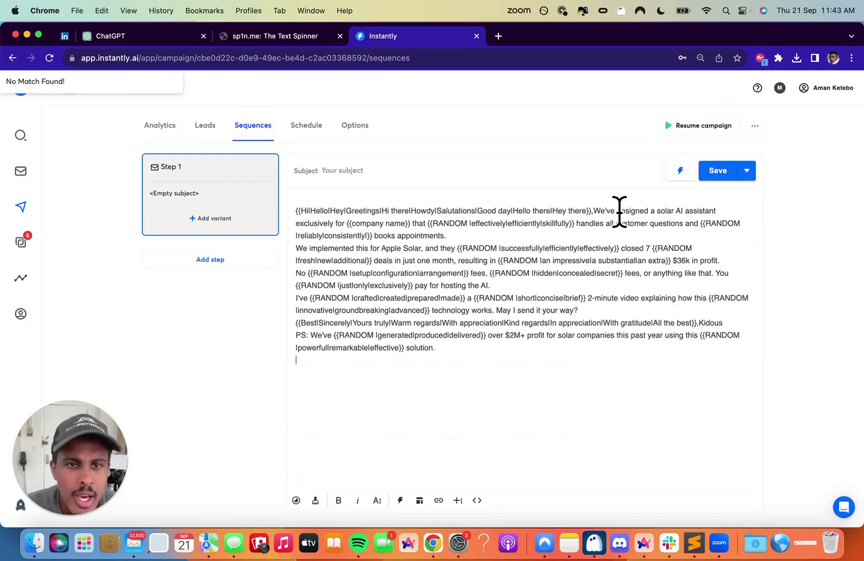
click(593, 211)
key(Return)
key(Return)
click(573, 249)
key(Return)
key(Return)
key(BackSpace)
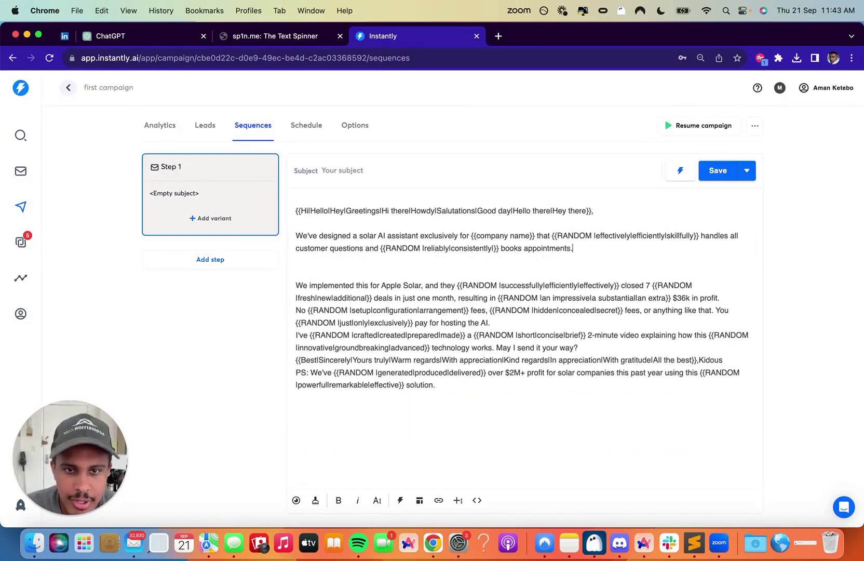
click(418, 268)
key(BackSpace)
- Add blank lines after the remaining paragraphs, put Kidous on its own line, and preview the email
click(734, 285)
key(Return)
click(507, 322)
key(Return)
click(592, 360)
key(Return)
click(700, 384)
key(Return)
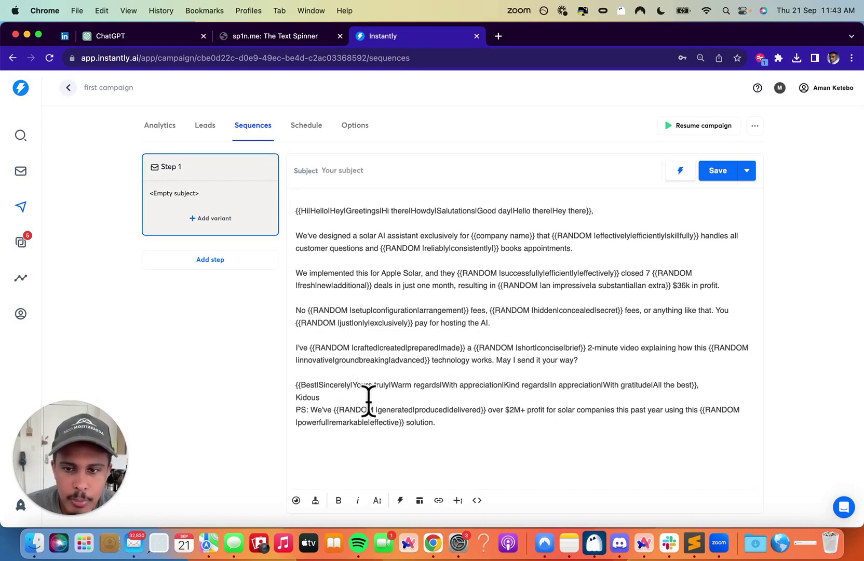
click(369, 398)
key(Return)
click(316, 500)
- Close the preview and regenerate it so a new variant starting 'Good day,' renders
scroll(480, 374, down, 1)
scroll(442, 234, up, 1)
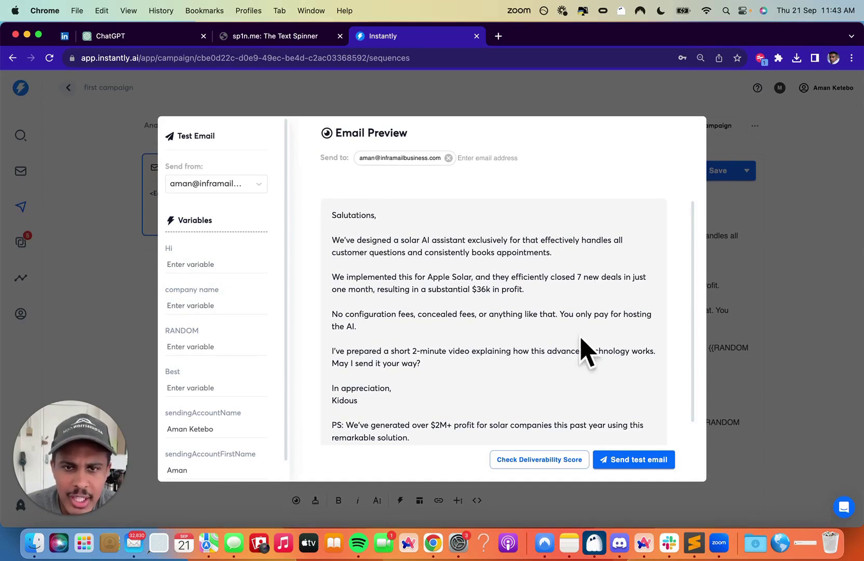
click(711, 385)
click(254, 37)
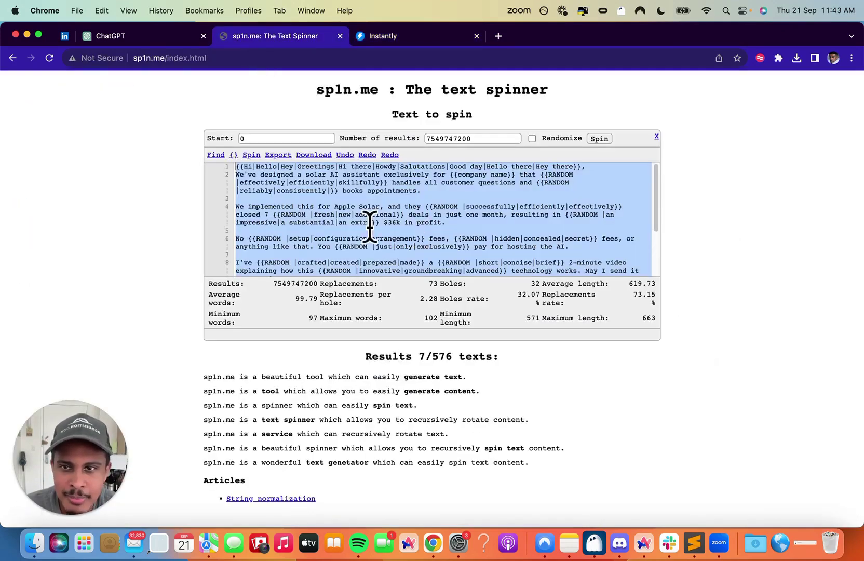
key(ctrl+Tab)
drag(471, 236, 549, 235)
click(505, 236)
click(296, 501)
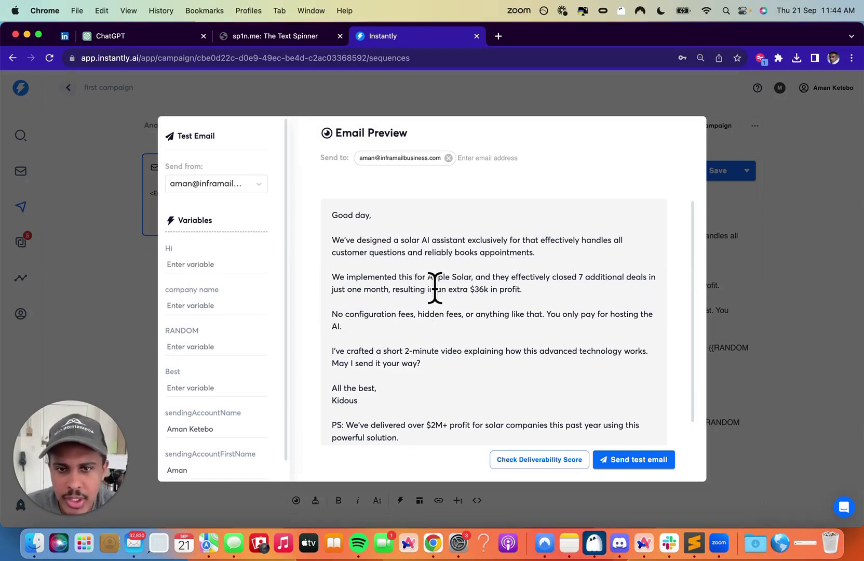
- Check the word configuration in the rendered preview, then close the email preview
drag(339, 314, 397, 317)
click(396, 314)
double_click(395, 315)
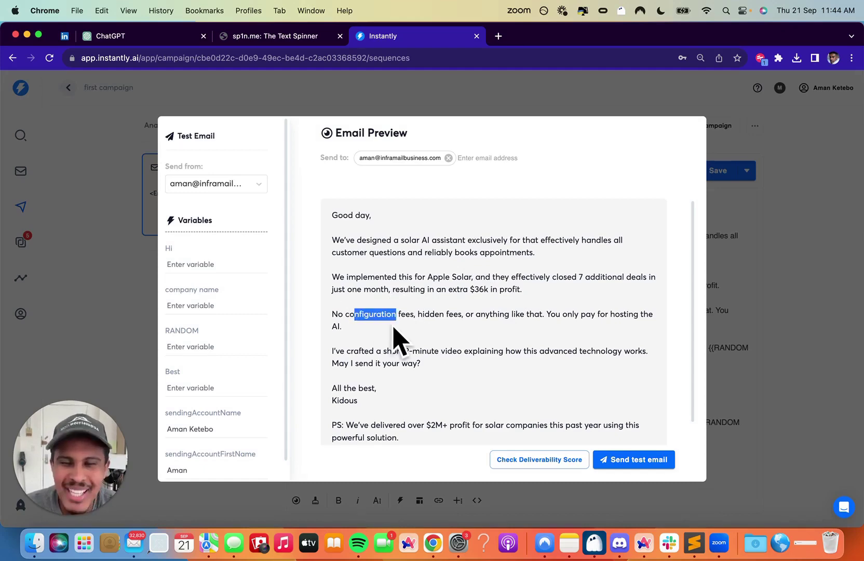
click(792, 314)
- In sp1n.me, replace configuration with installment and arrangement with installation in the fees spintax
click(234, 36)
scroll(336, 203, down, 2)
double_click(366, 208)
text(installment)
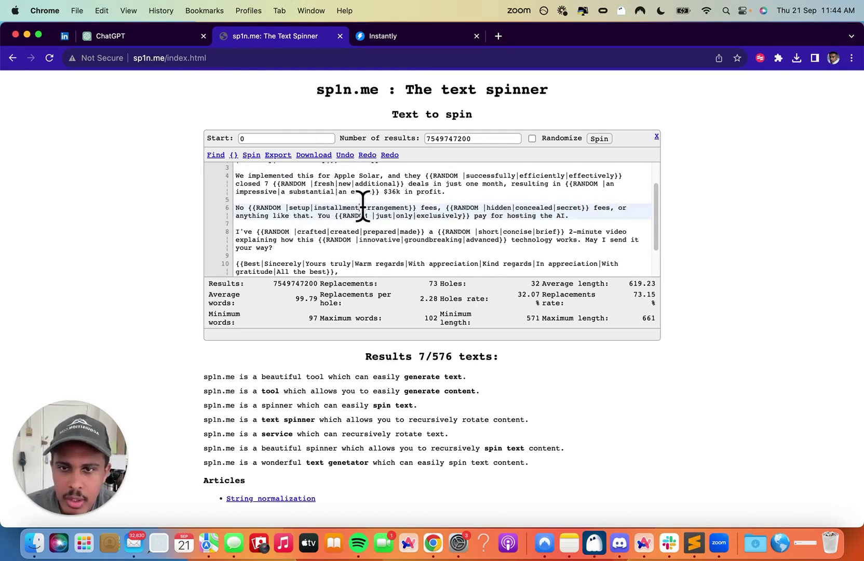
double_click(410, 208)
text(installation)
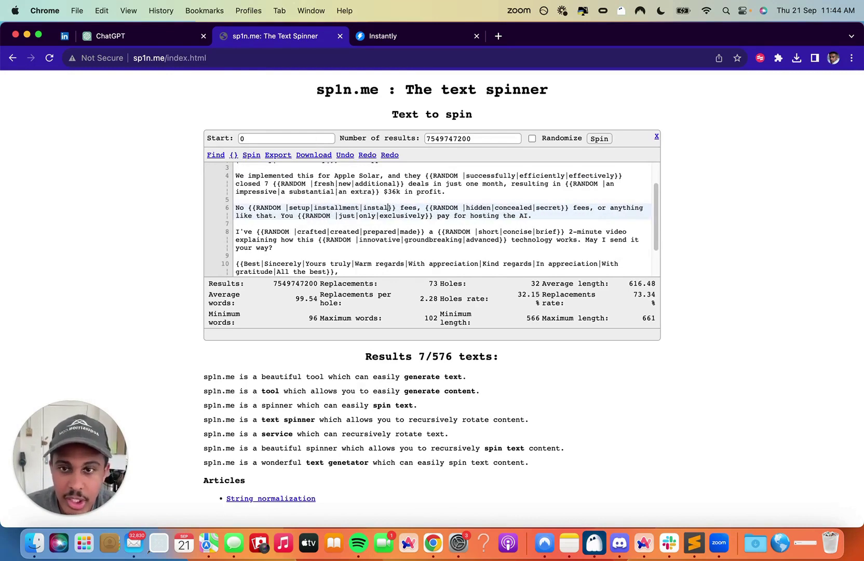
- Return to the Instantly campaign and click Save above the Step 1 email editor
click(393, 36)
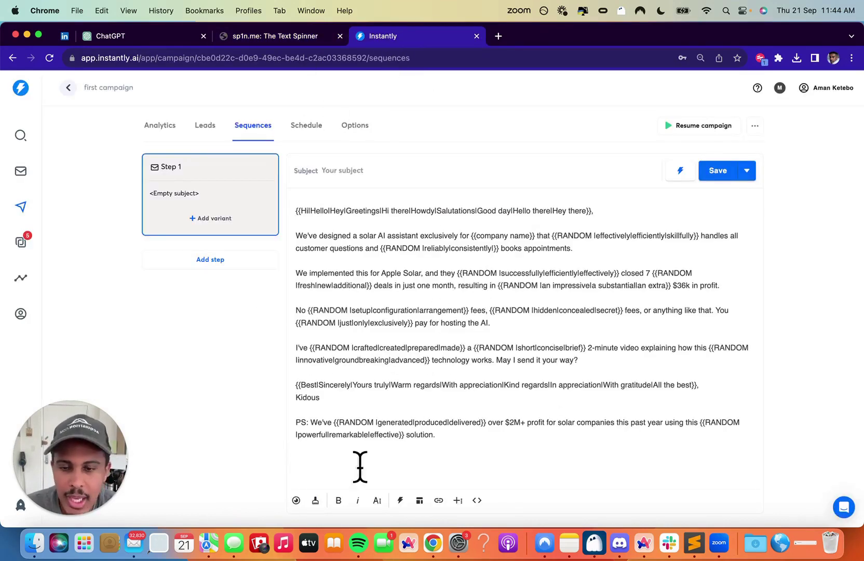
click(721, 174)
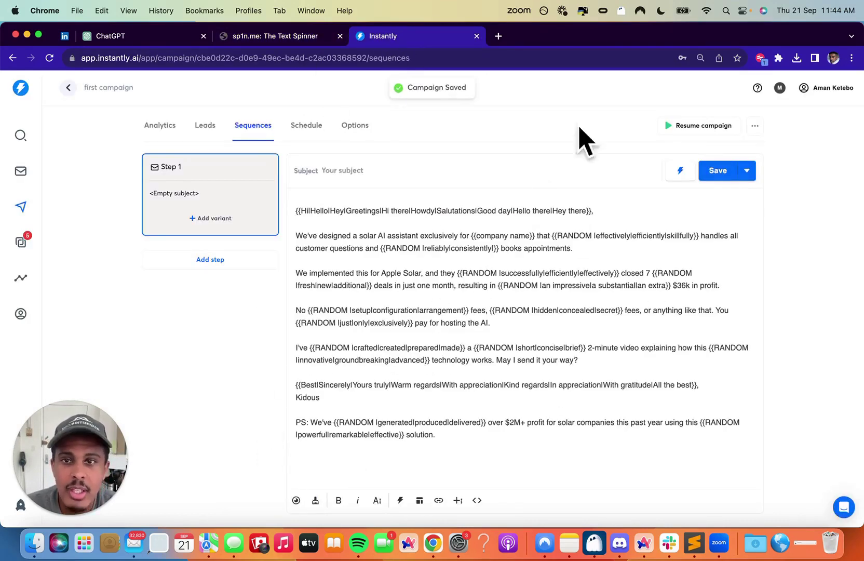